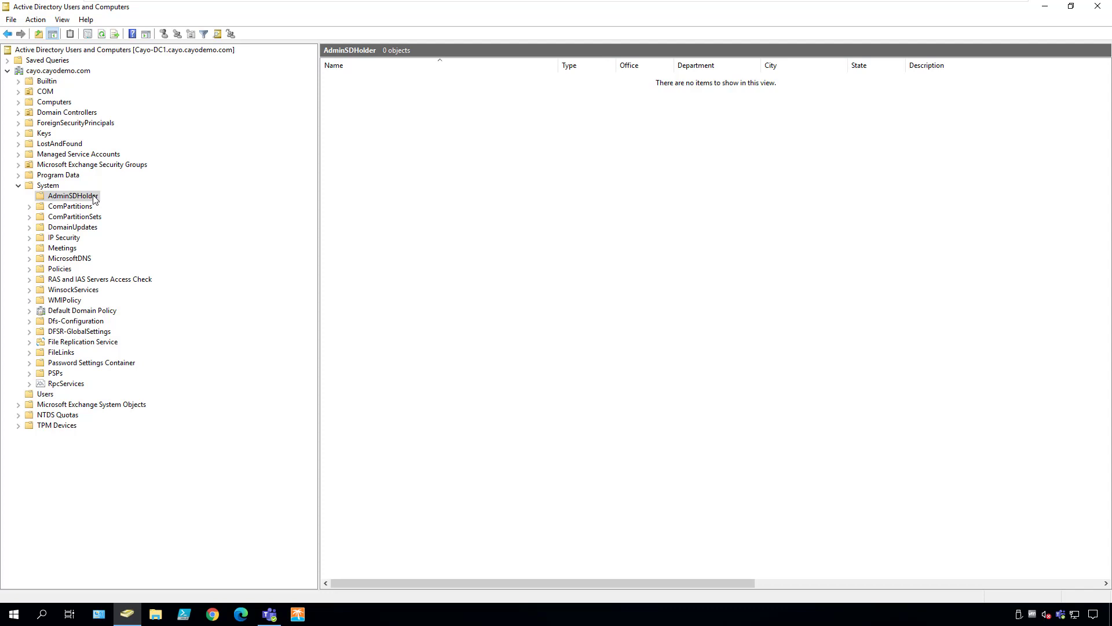
Bring up the context menu for the AdminSDHolder container under System
right_click(95, 200)
Open the AdminSDHolder container's Properties dialog
click(130, 312)
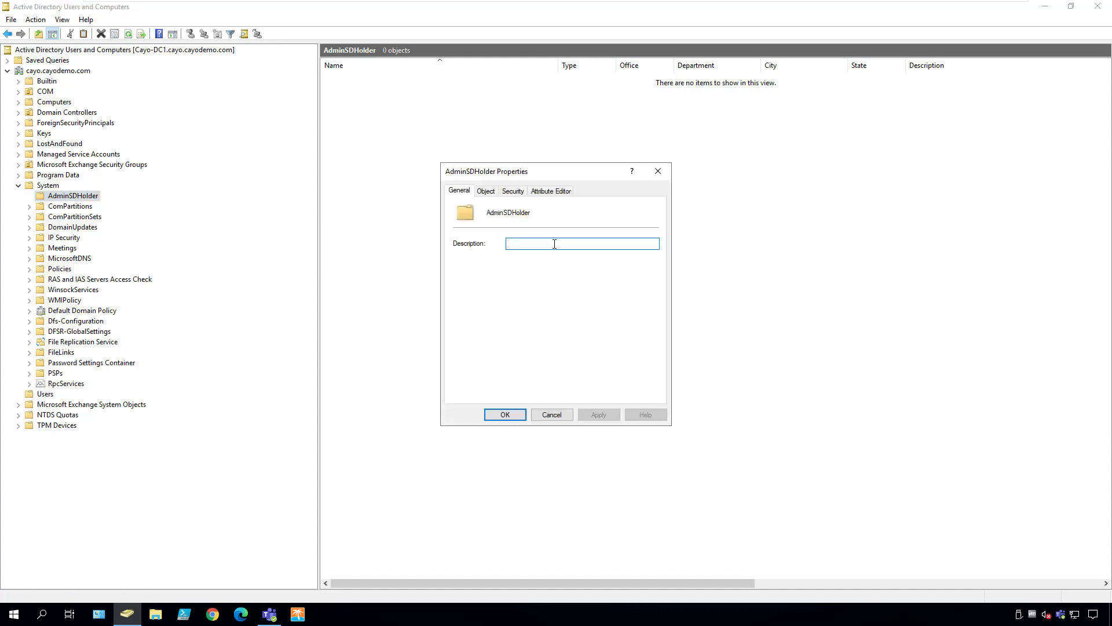
Show the AdminSDHolder Security tab, then open its Advanced Security Settings
click(513, 192)
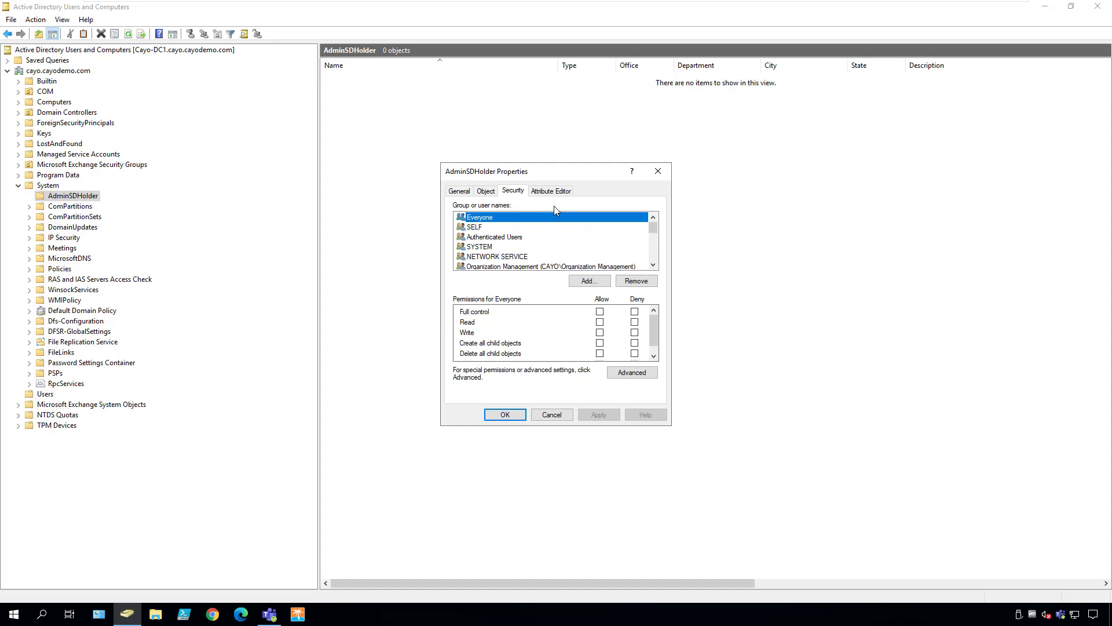
click(627, 375)
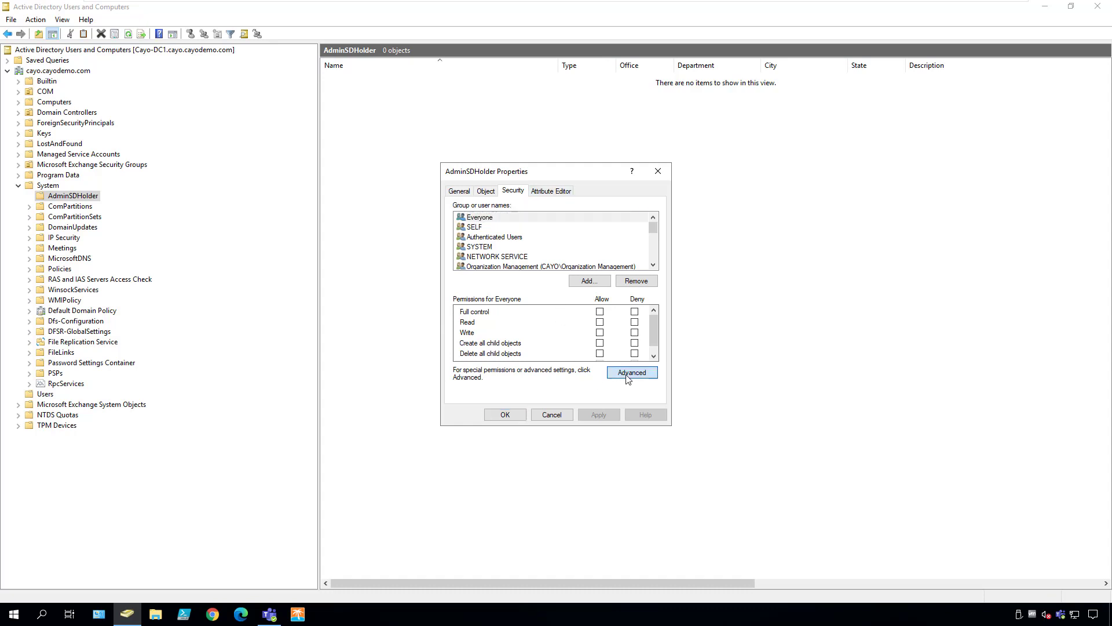
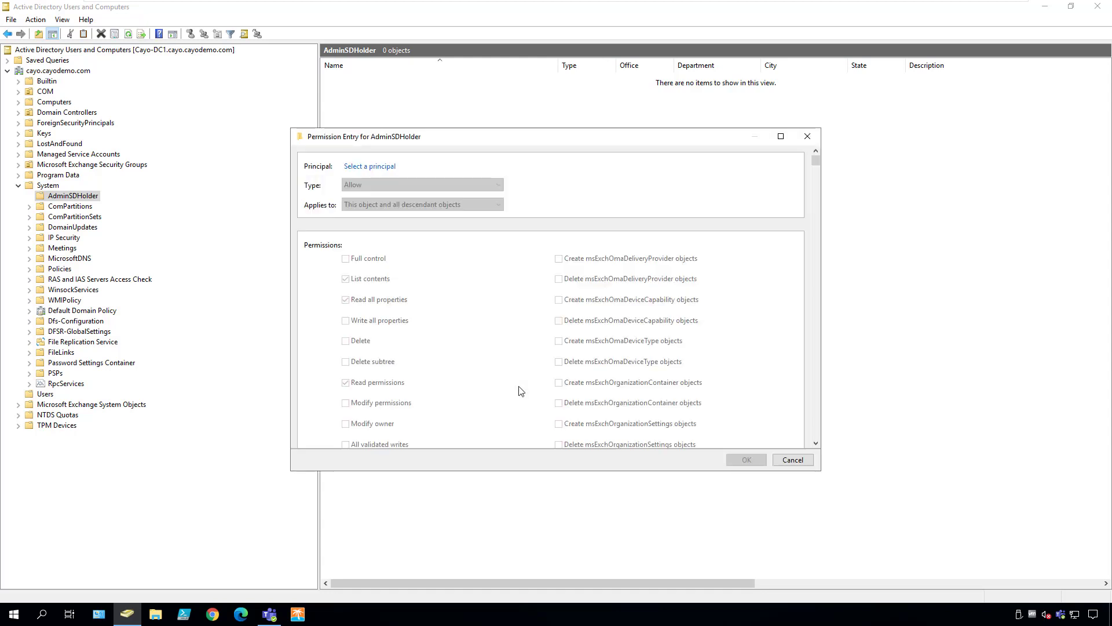
Grant the chosen user account Full control over AdminSDHolder, accept the warning, and close its properties
click(378, 168)
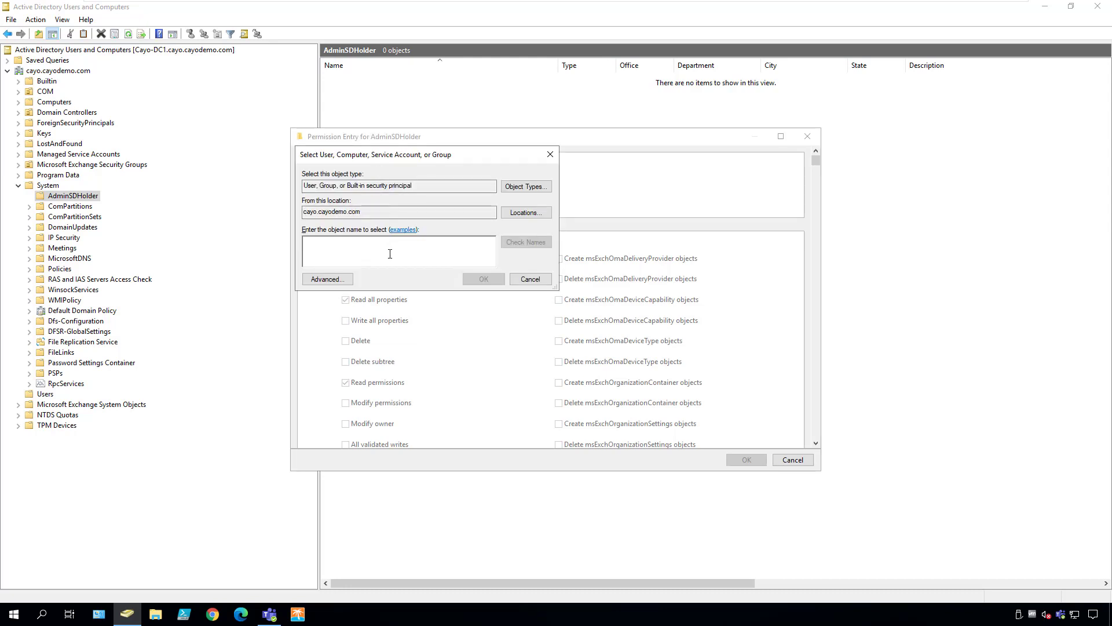
text(albert ein)
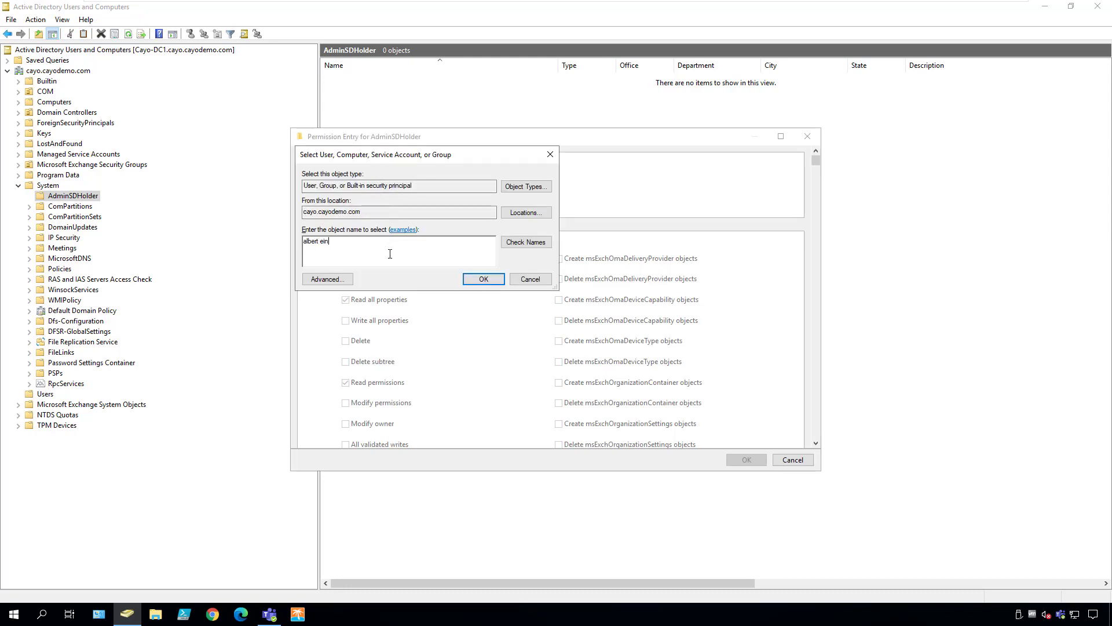
key(Return)
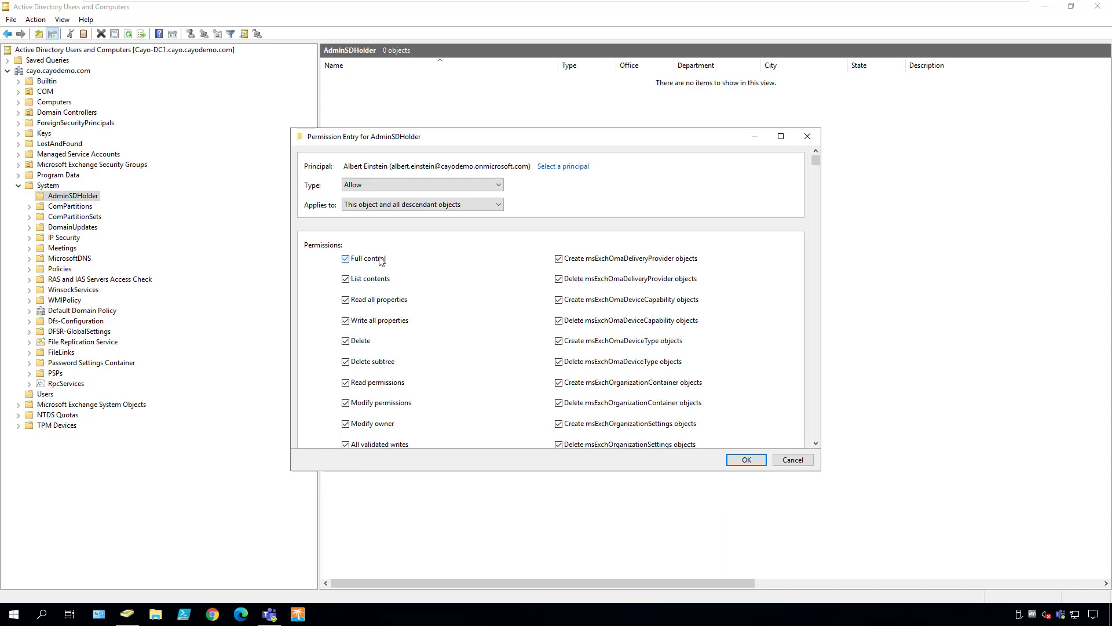
click(740, 461)
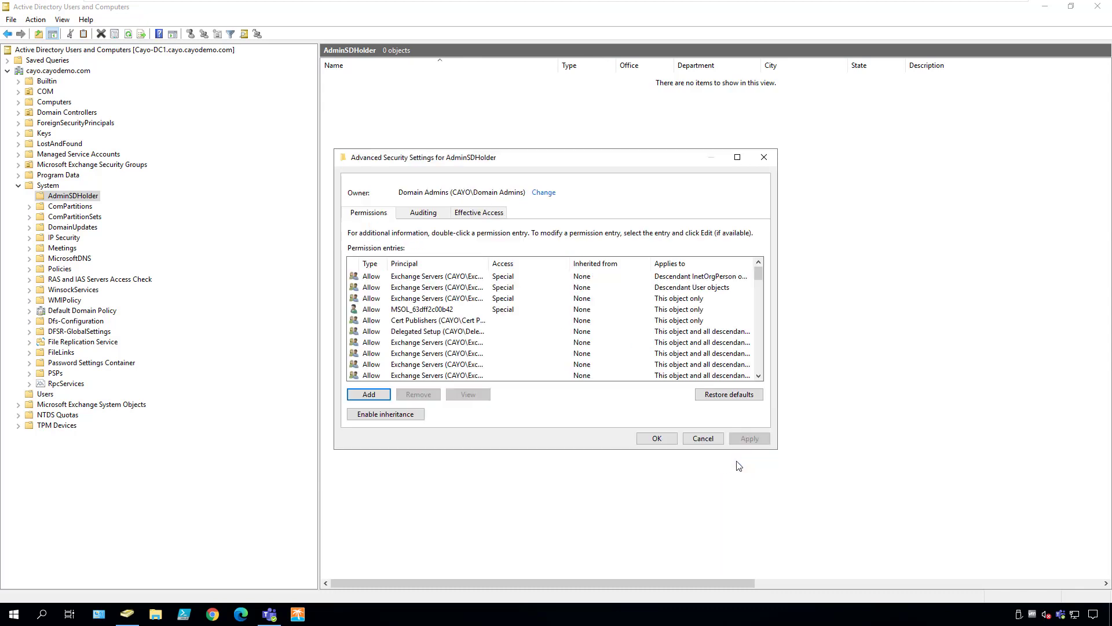
click(657, 438)
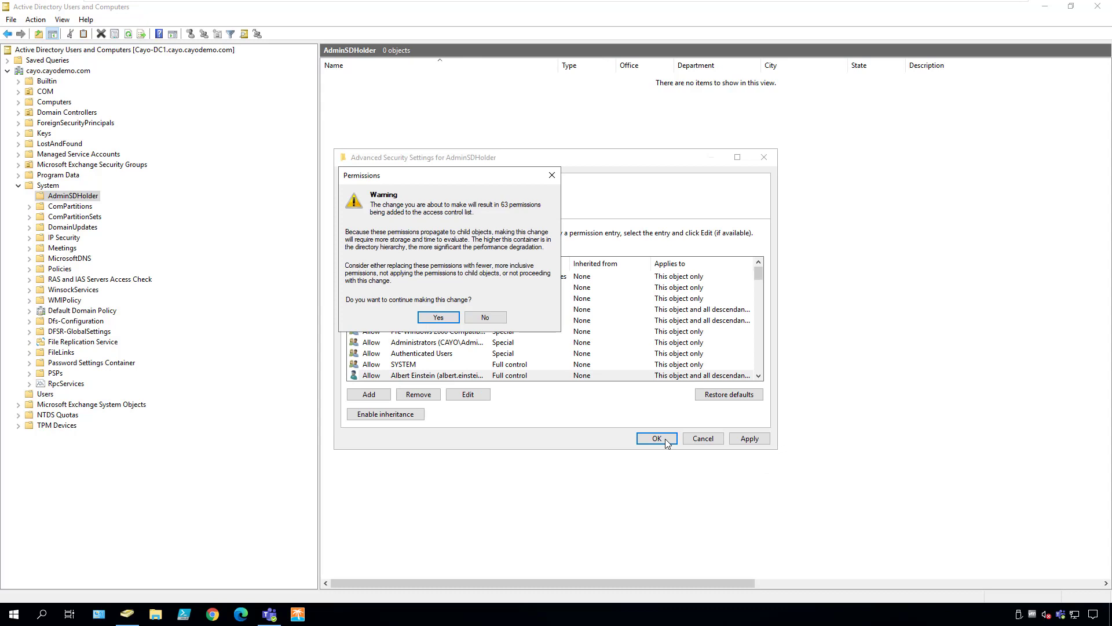
click(437, 317)
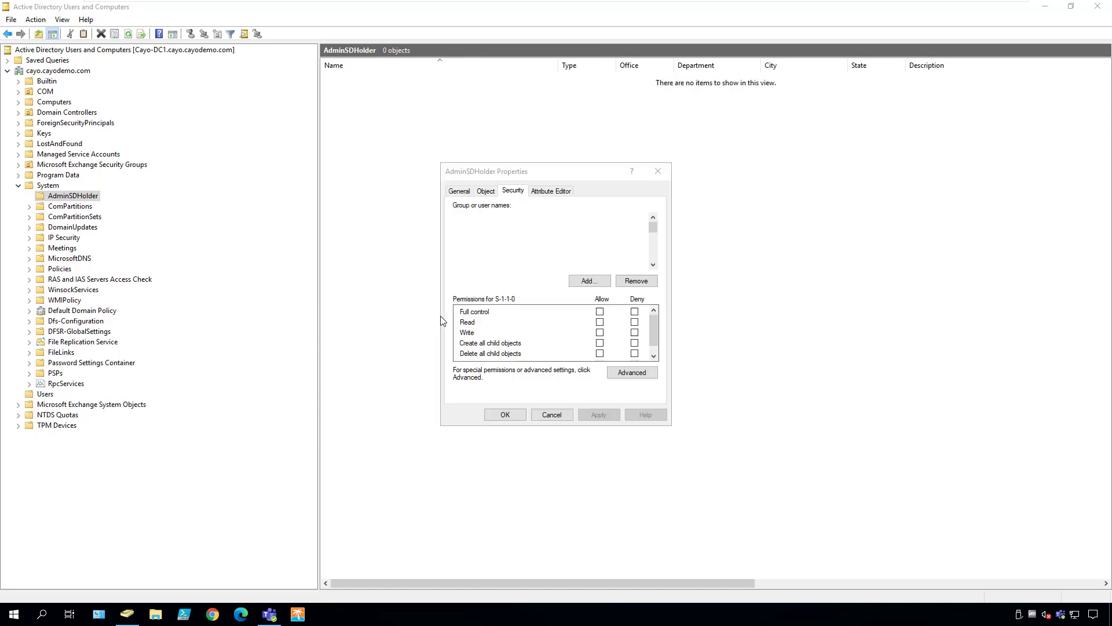
click(505, 415)
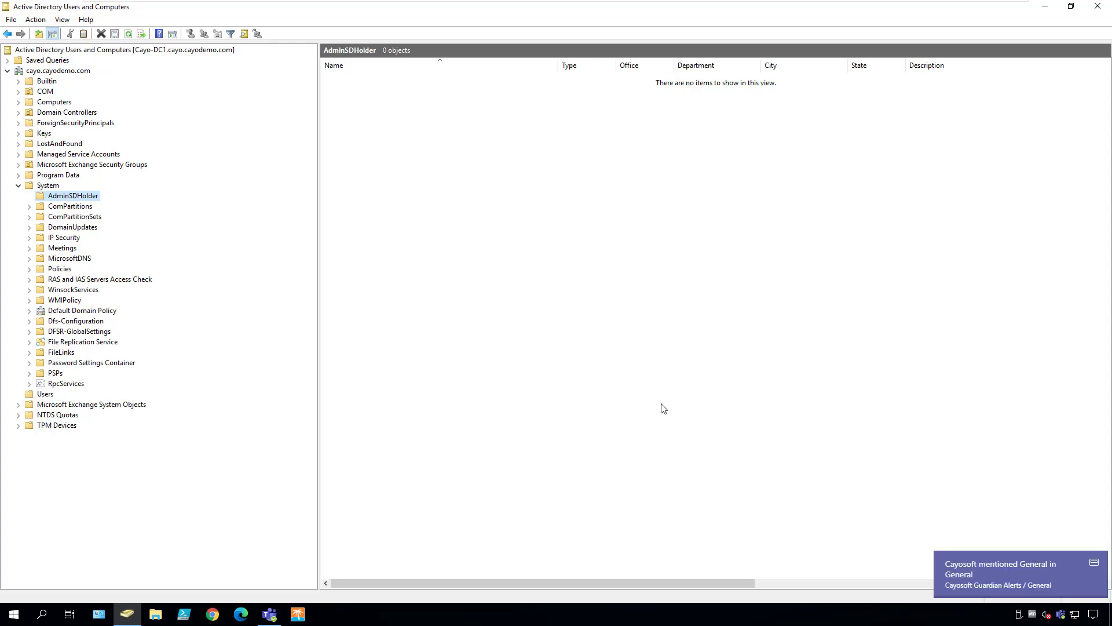
Dismiss the Guardian alert toast and bring up the Teams General channel alerts
click(1004, 572)
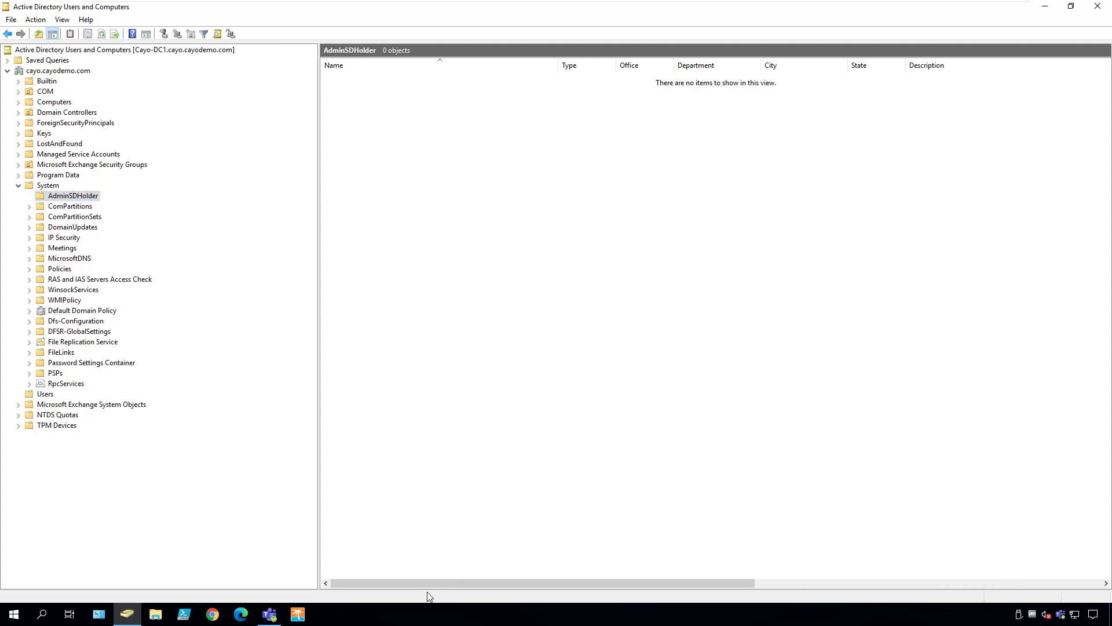
click(269, 614)
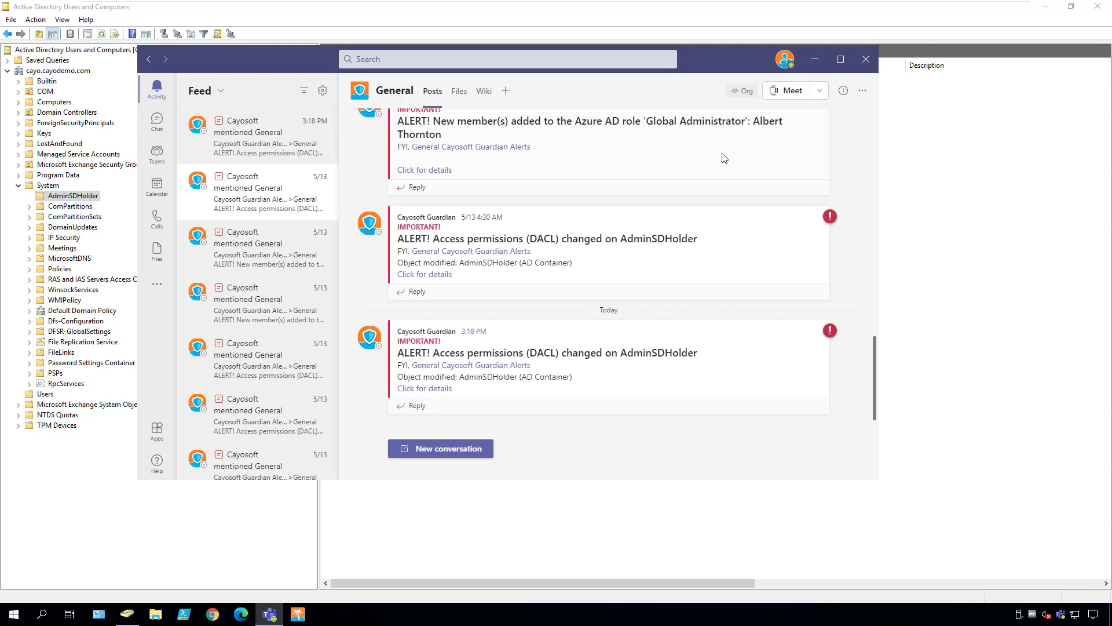
Sign in to Guardian and open details of the newest AdminSDHolder DACL change alert
click(441, 393)
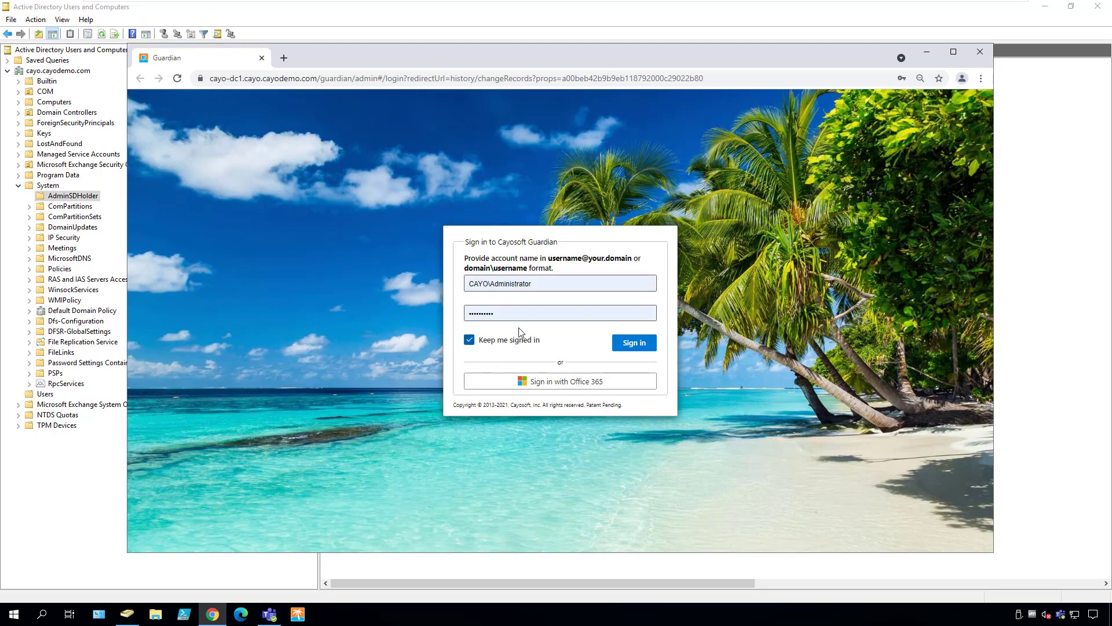
click(636, 346)
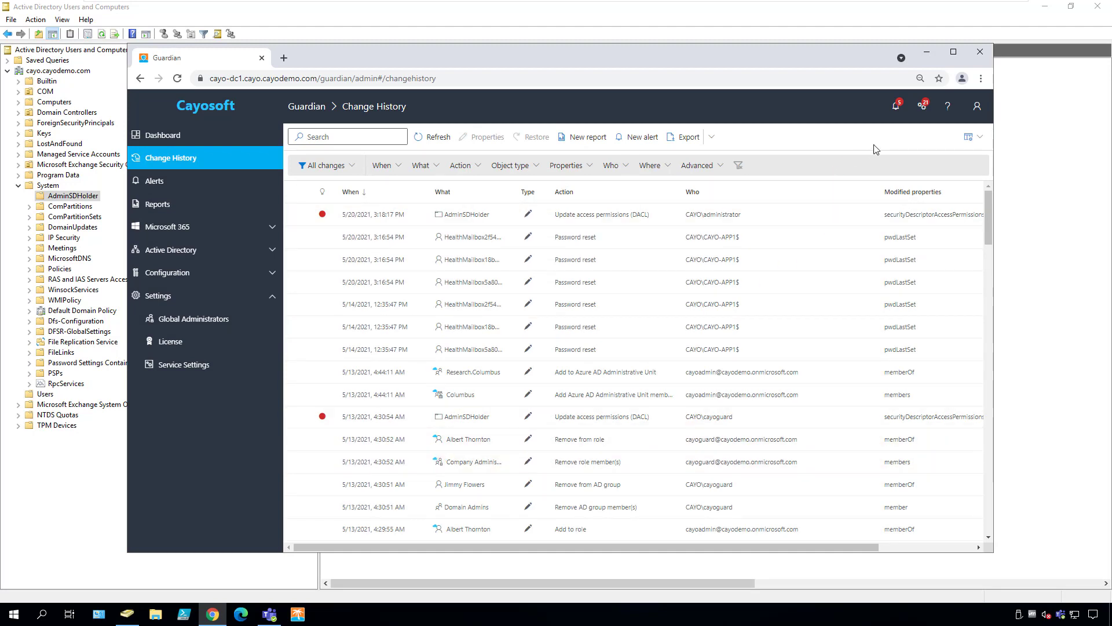
click(897, 108)
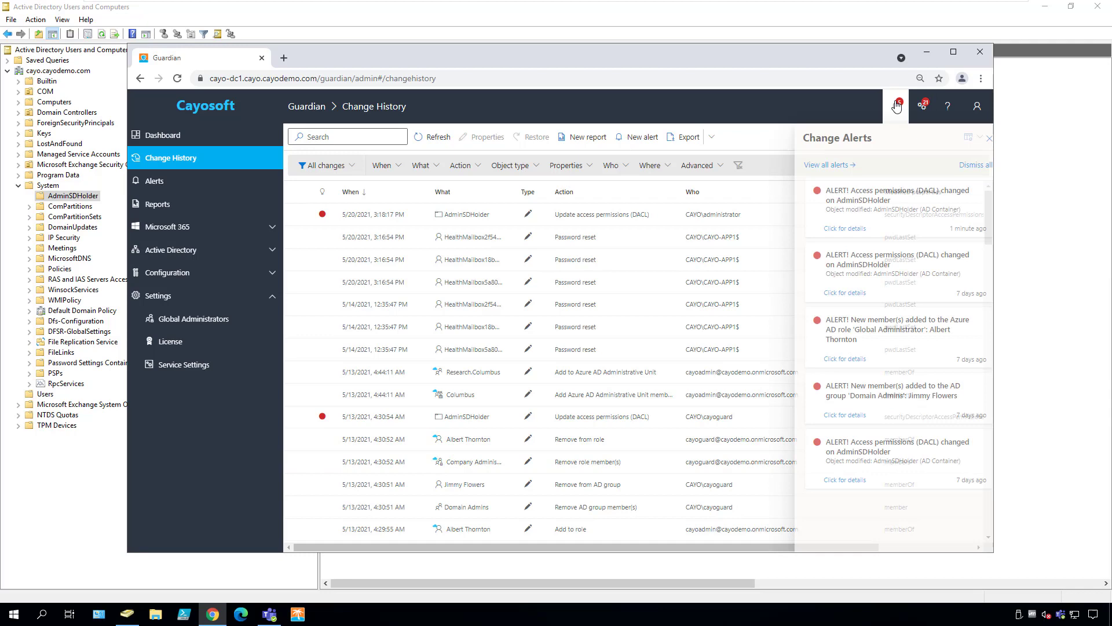
click(846, 232)
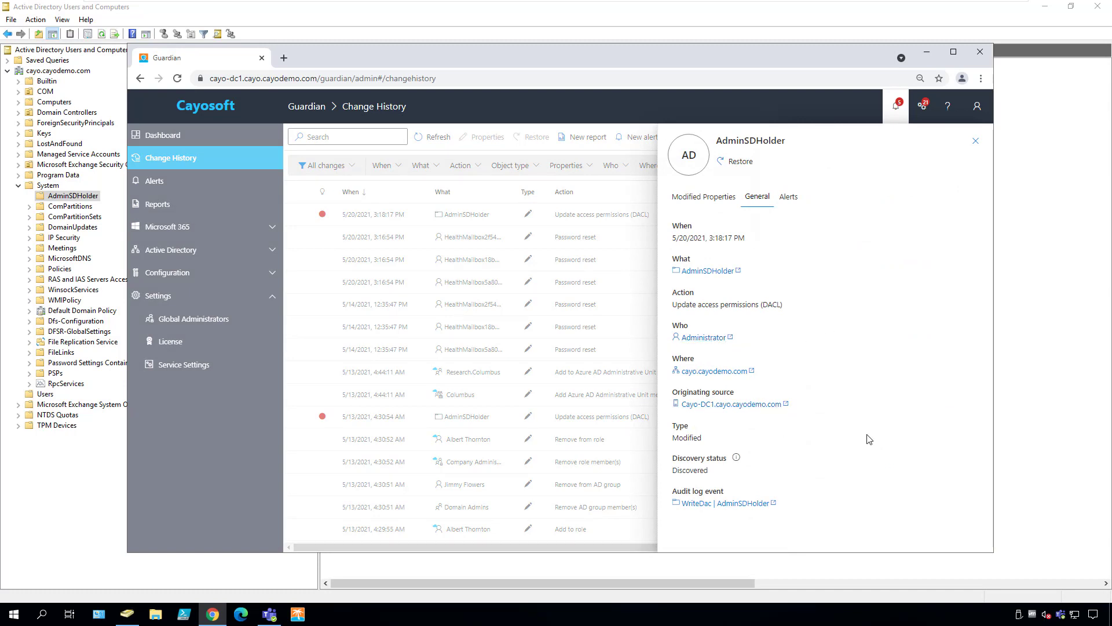
Inspect the modified properties and full new permission values of the AdminSDHolder change
click(708, 200)
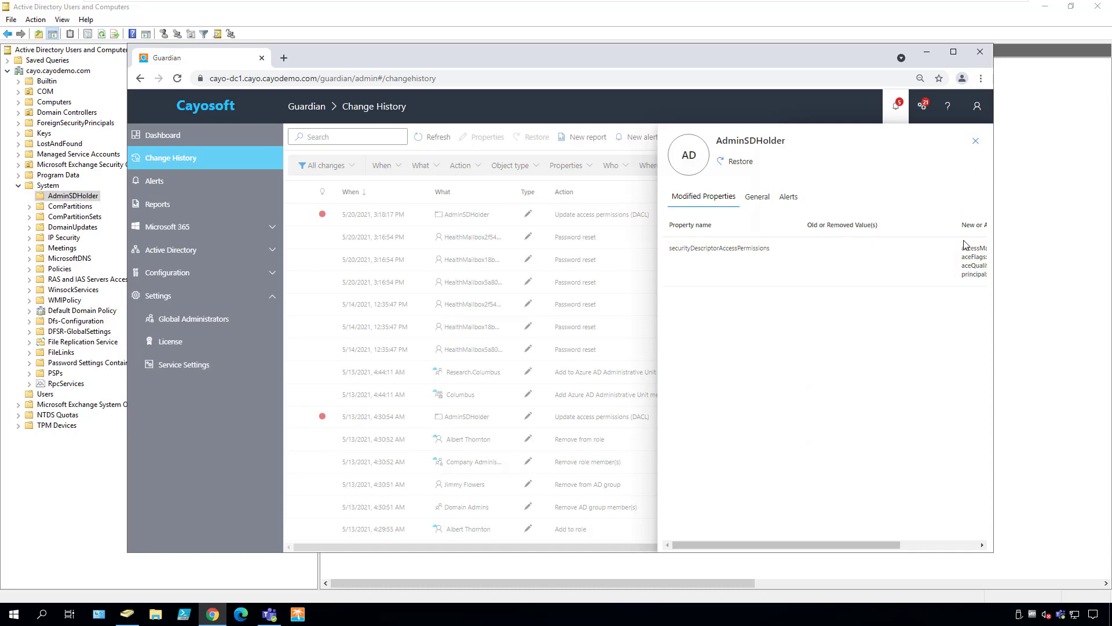
double_click(974, 258)
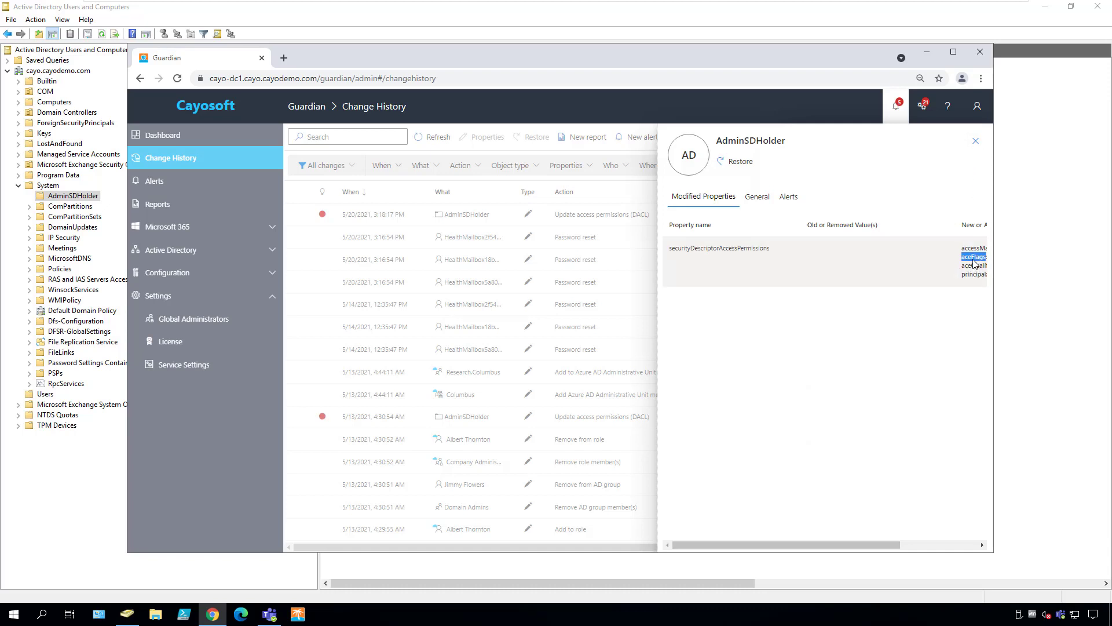
click(821, 260)
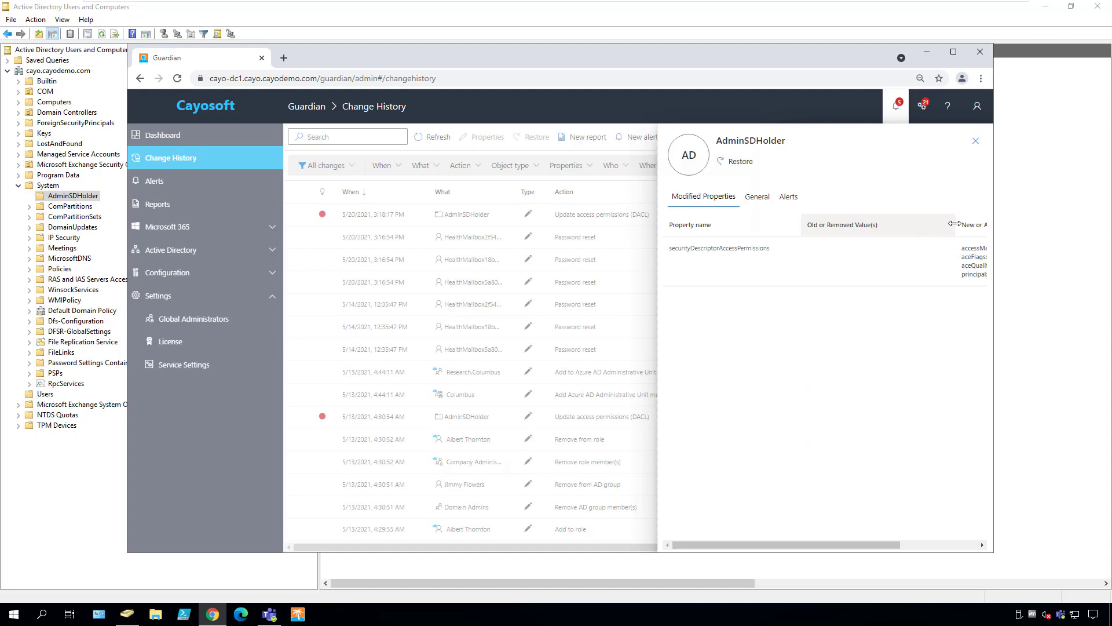
drag(954, 223, 898, 224)
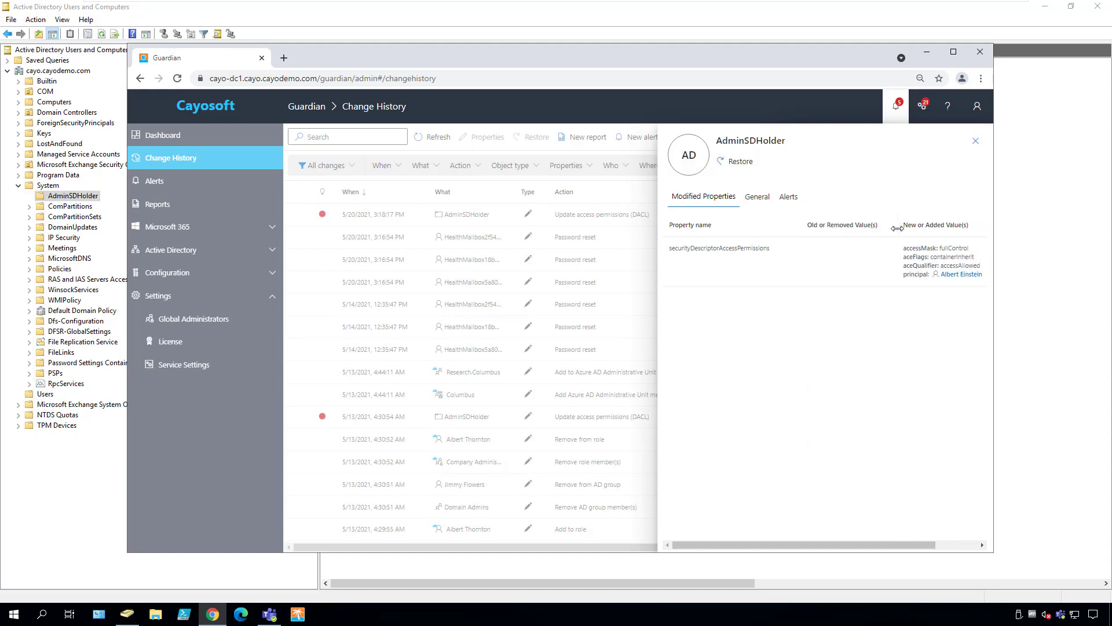
Restore AdminSDHolder's previous permissions, then return to Active Directory Users and Computers
click(746, 165)
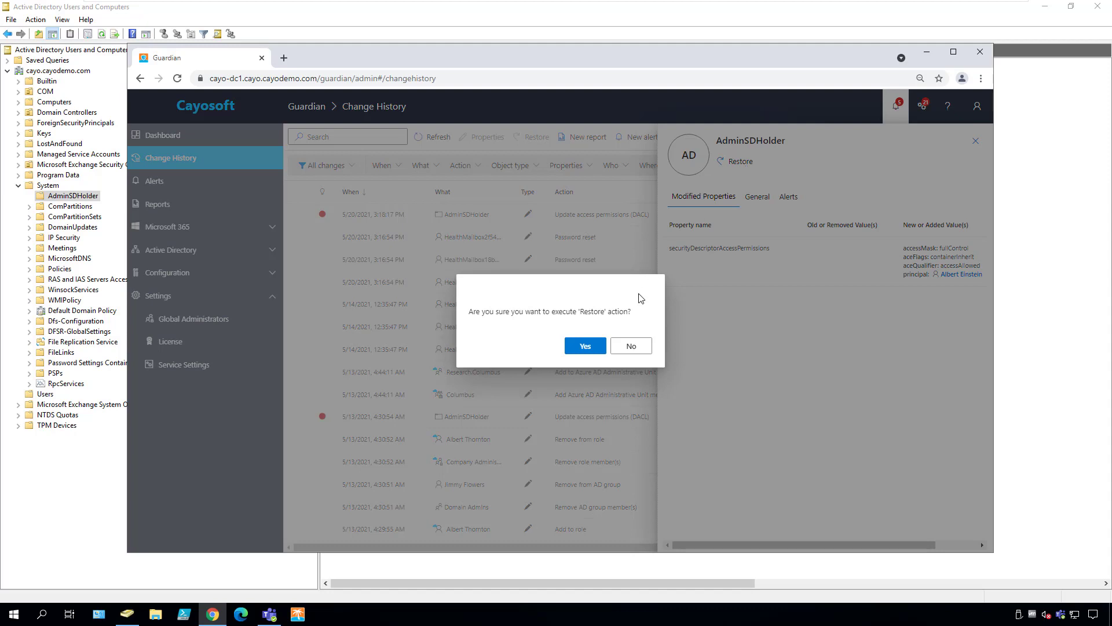
click(583, 347)
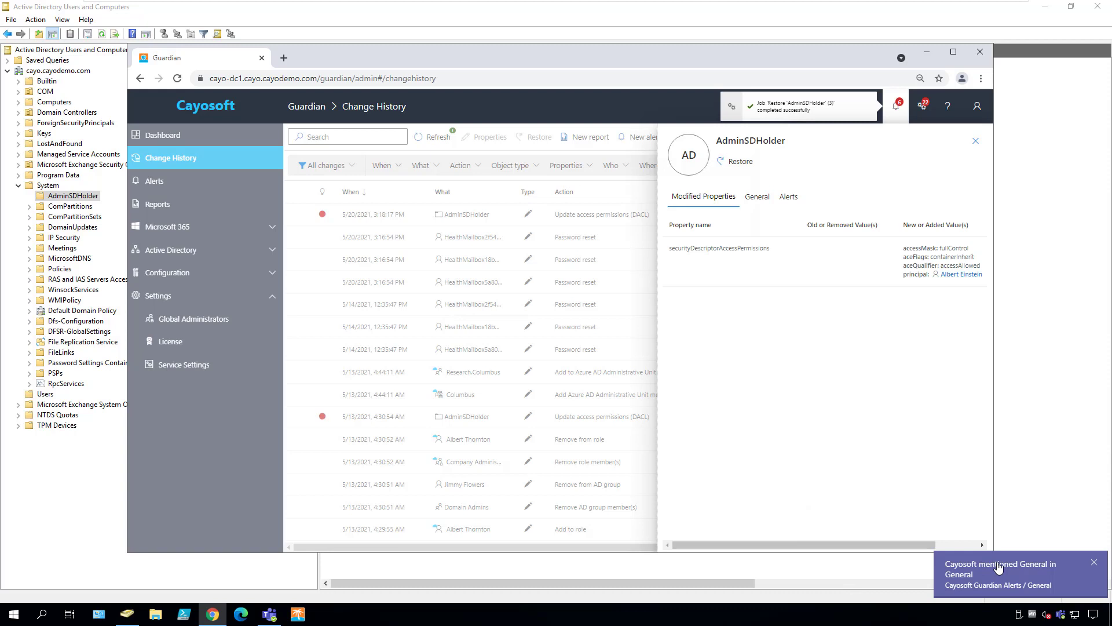
click(1094, 564)
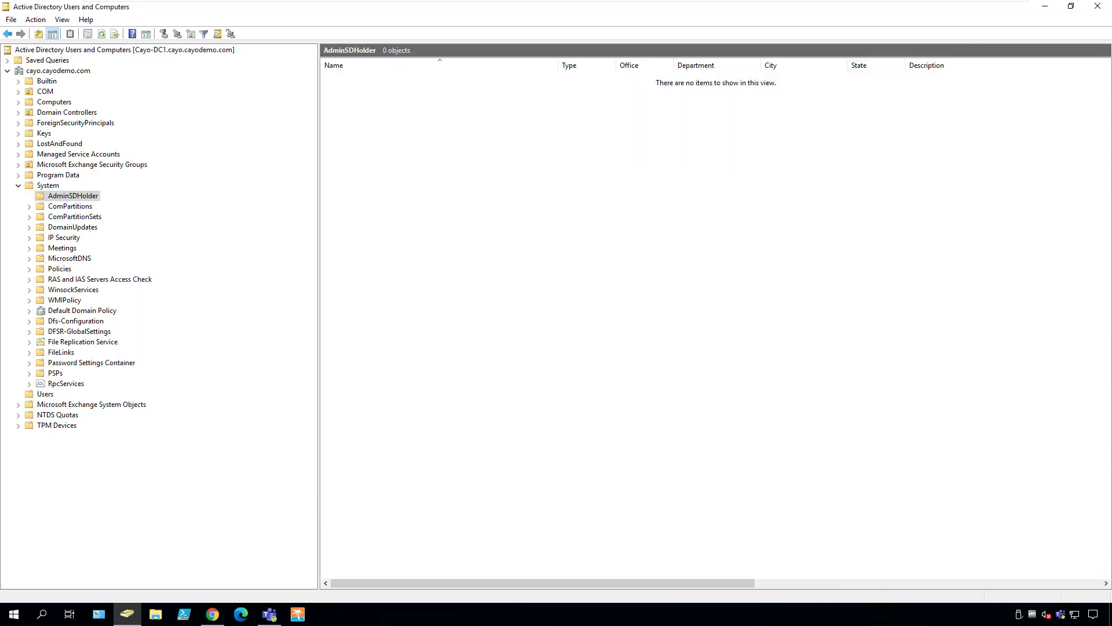
Check AdminSDHolder's advanced permission entries no longer list the user, then close dialogs and minimize ADUC
right_click(83, 196)
click(134, 306)
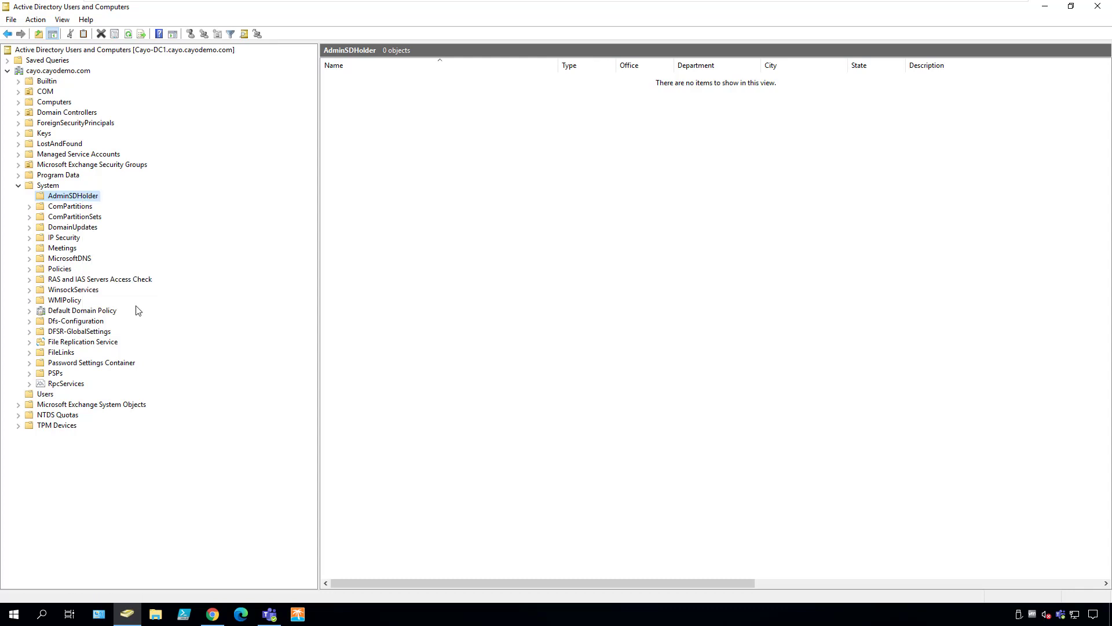
click(513, 191)
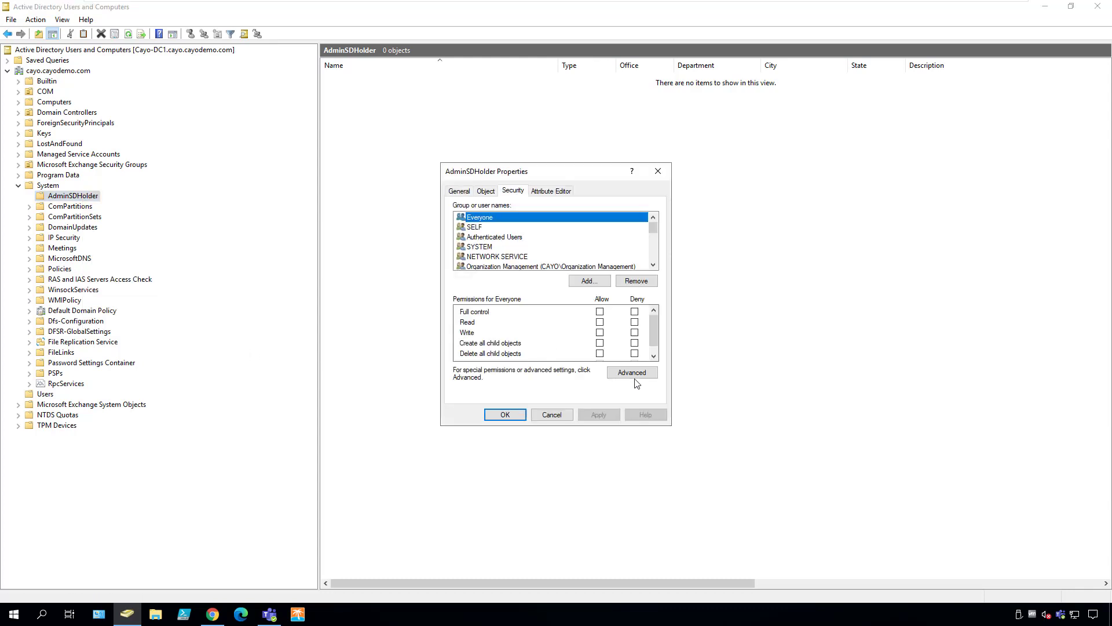
click(636, 375)
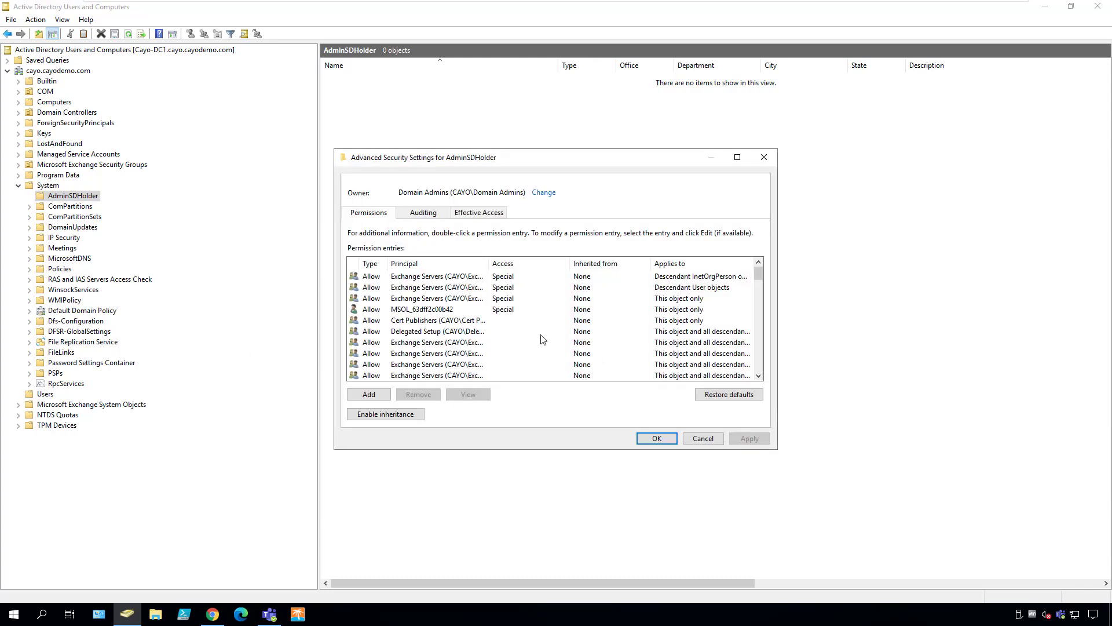
scroll(543, 339, down, 10)
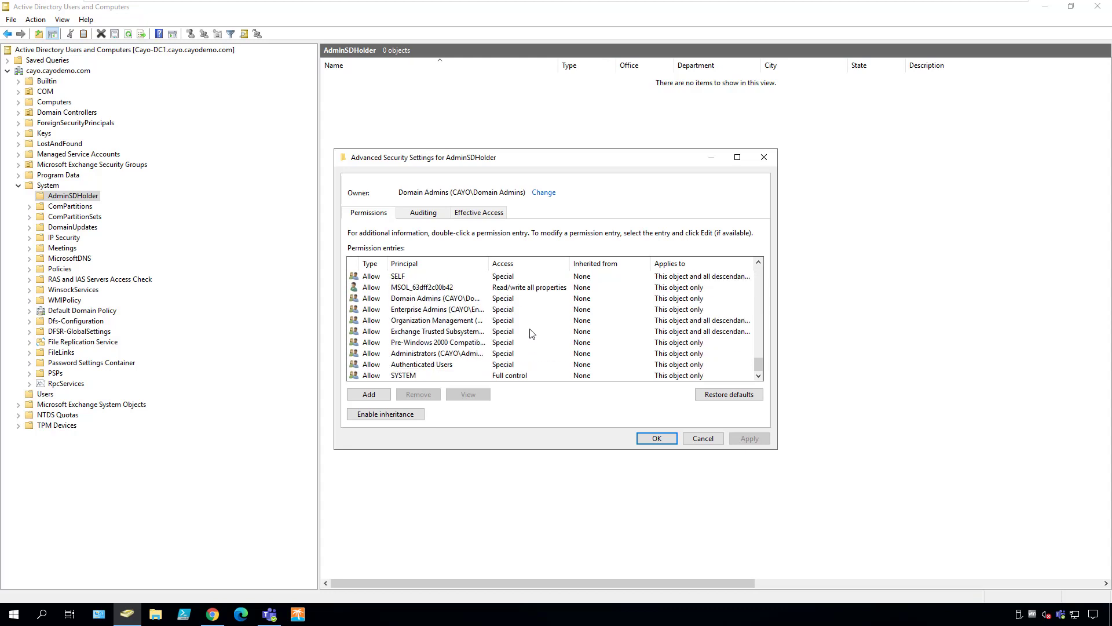
scroll(531, 331, up, 10)
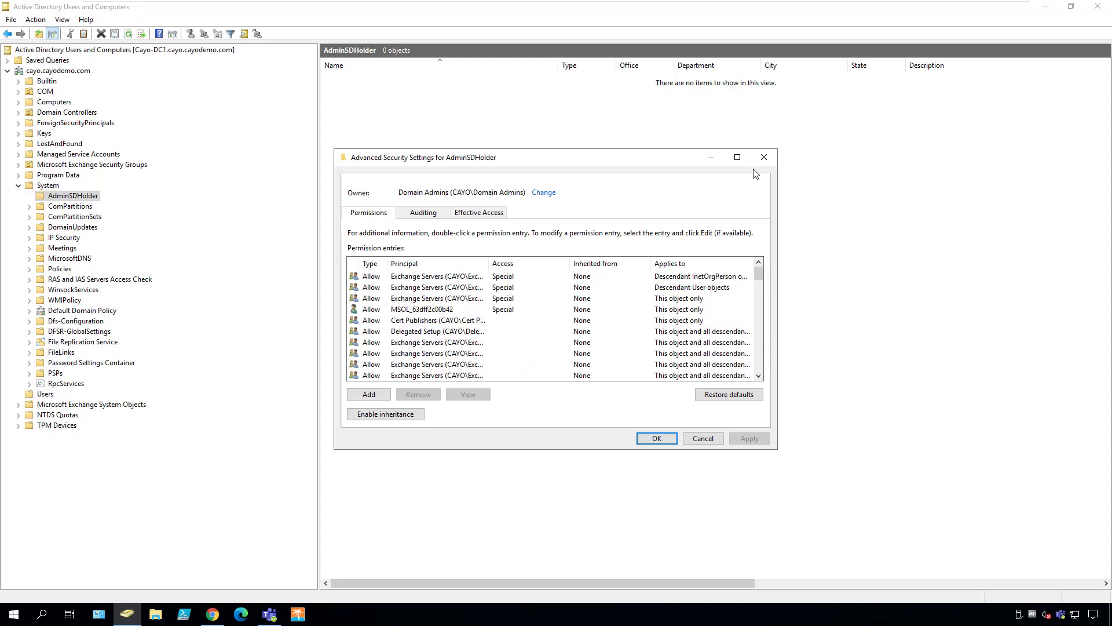
click(763, 157)
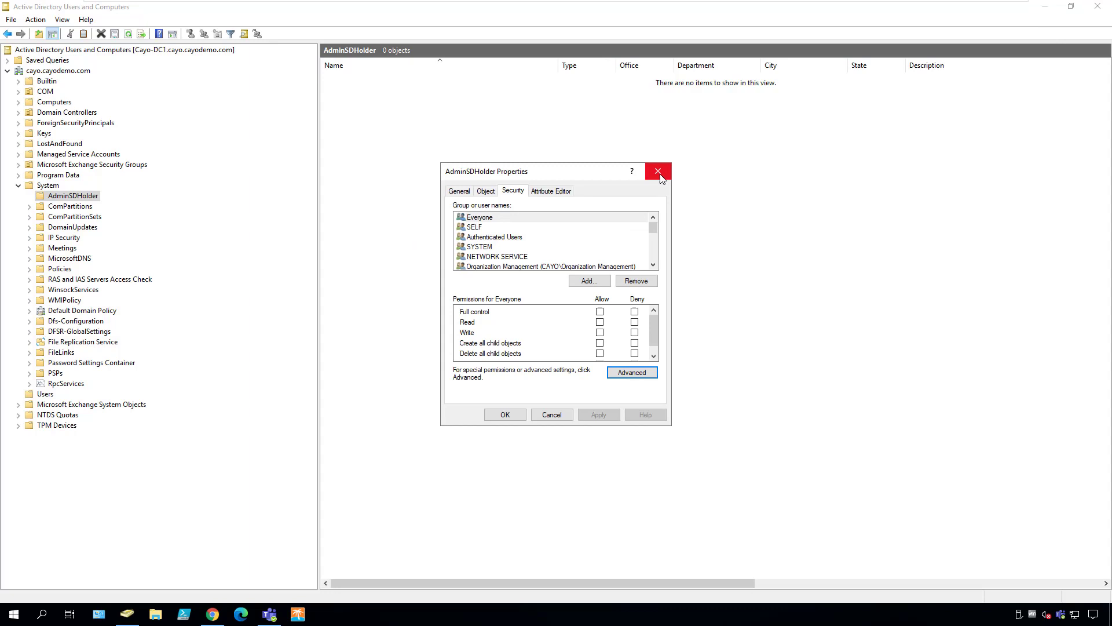
click(664, 173)
click(1045, 6)
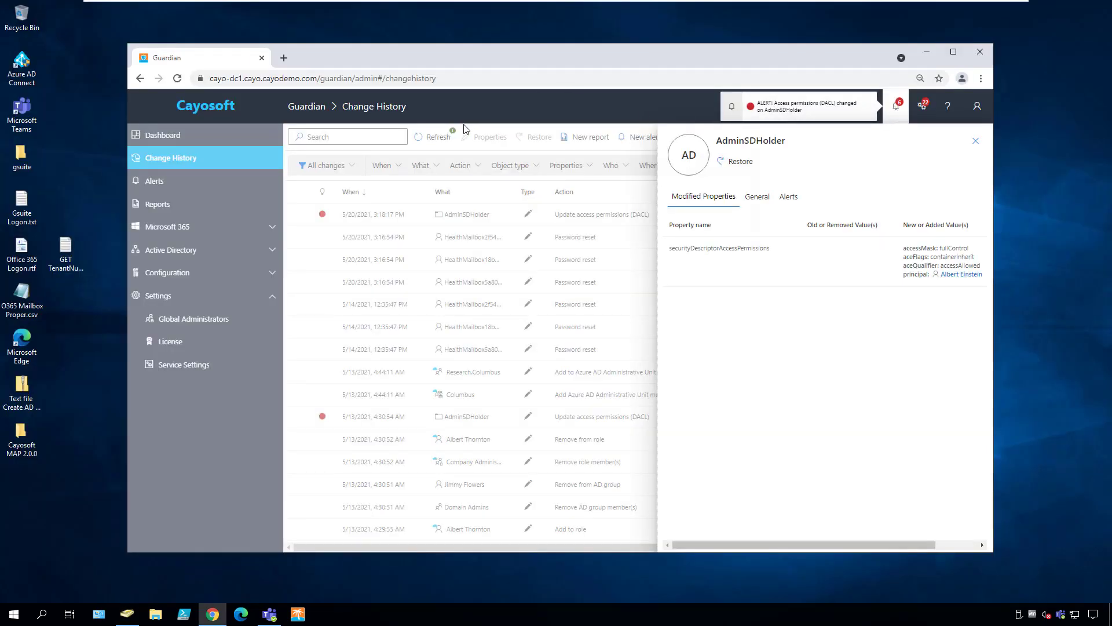
Close the change details and alerts panels and refresh the Change History
click(975, 141)
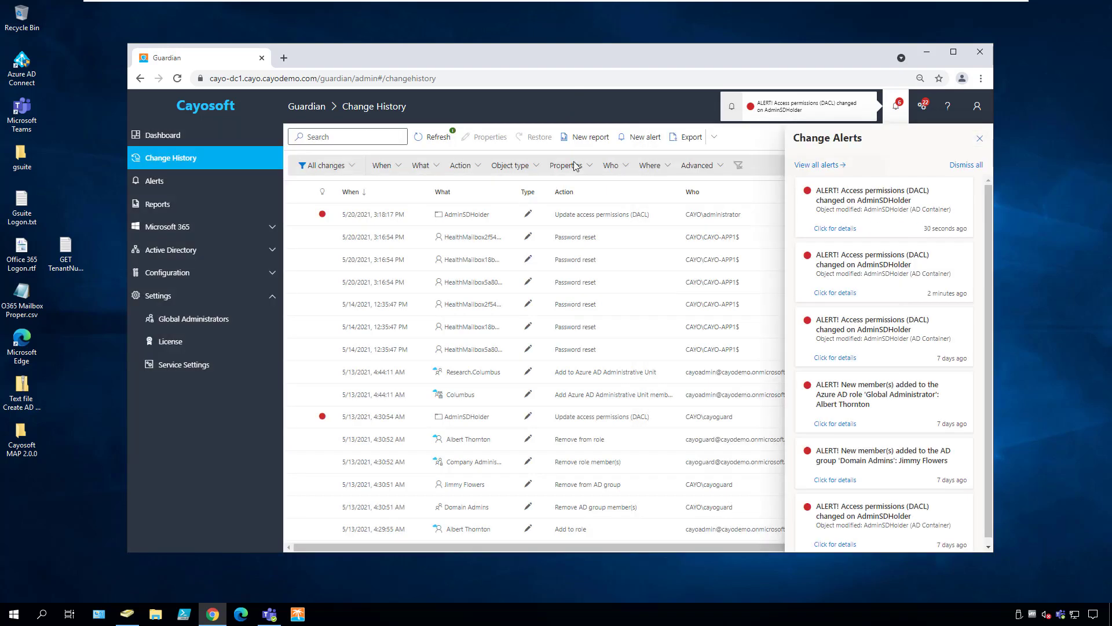
click(979, 138)
click(436, 139)
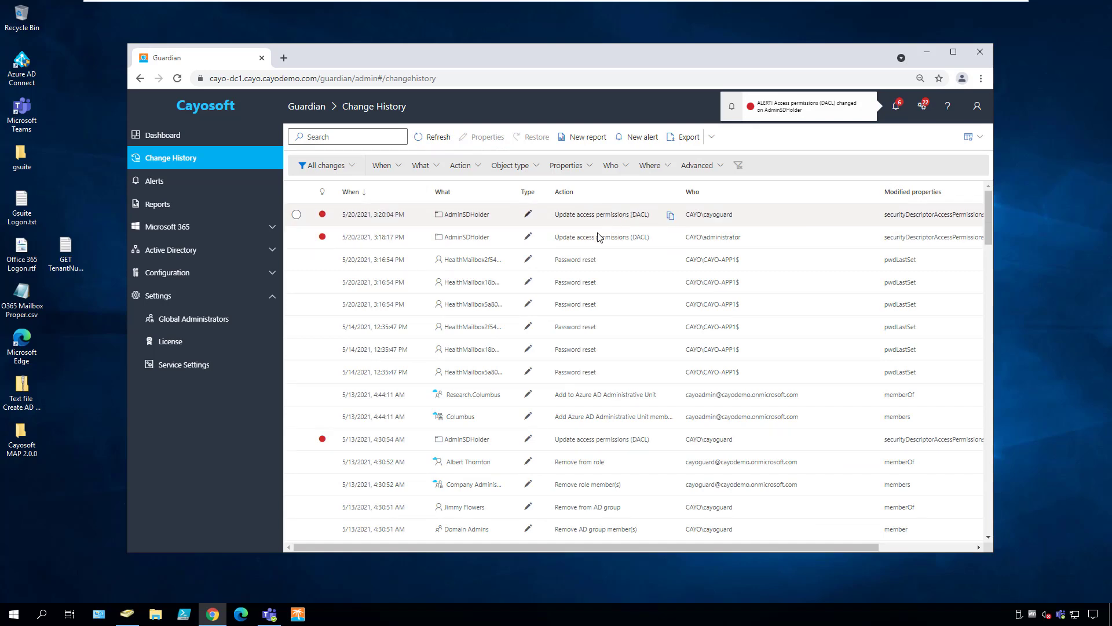
Scroll through the refreshed change list, then briefly check the change alerts list
scroll(603, 284, down, 2)
scroll(603, 284, down, 2)
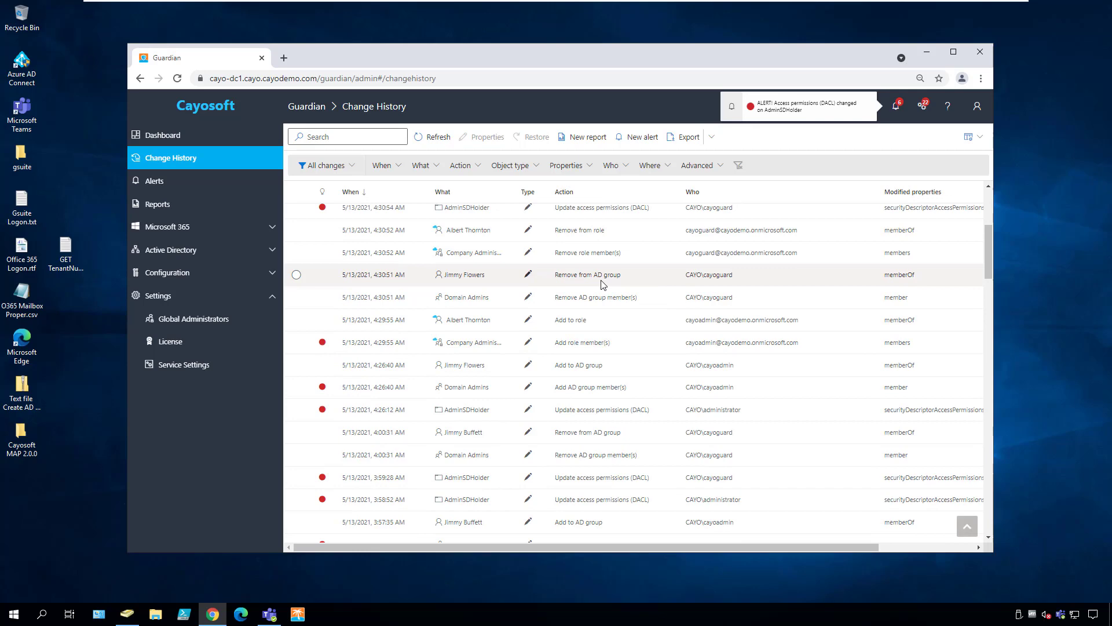
scroll(602, 283, down, 4)
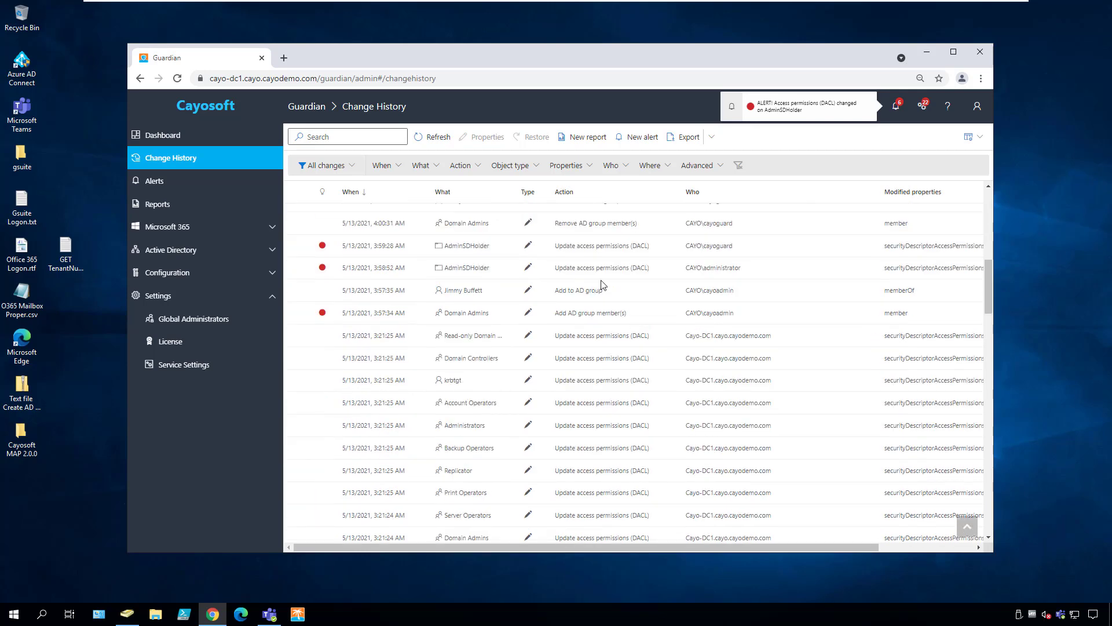
scroll(602, 284, down, 3)
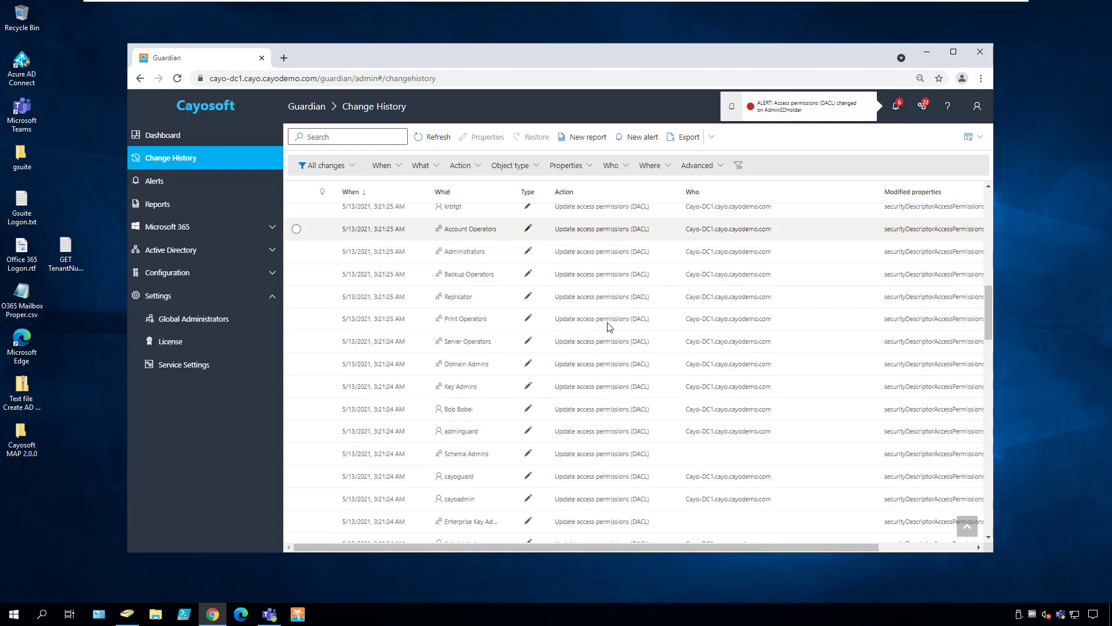
scroll(615, 333, down, 4)
scroll(615, 334, down, 2)
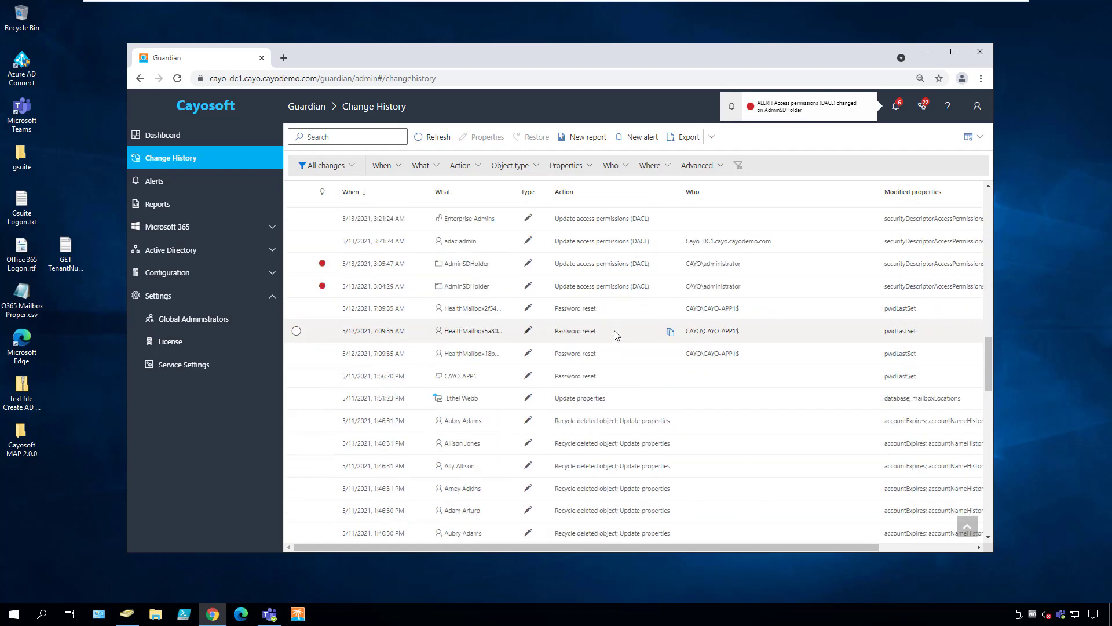
scroll(616, 335, down, 2)
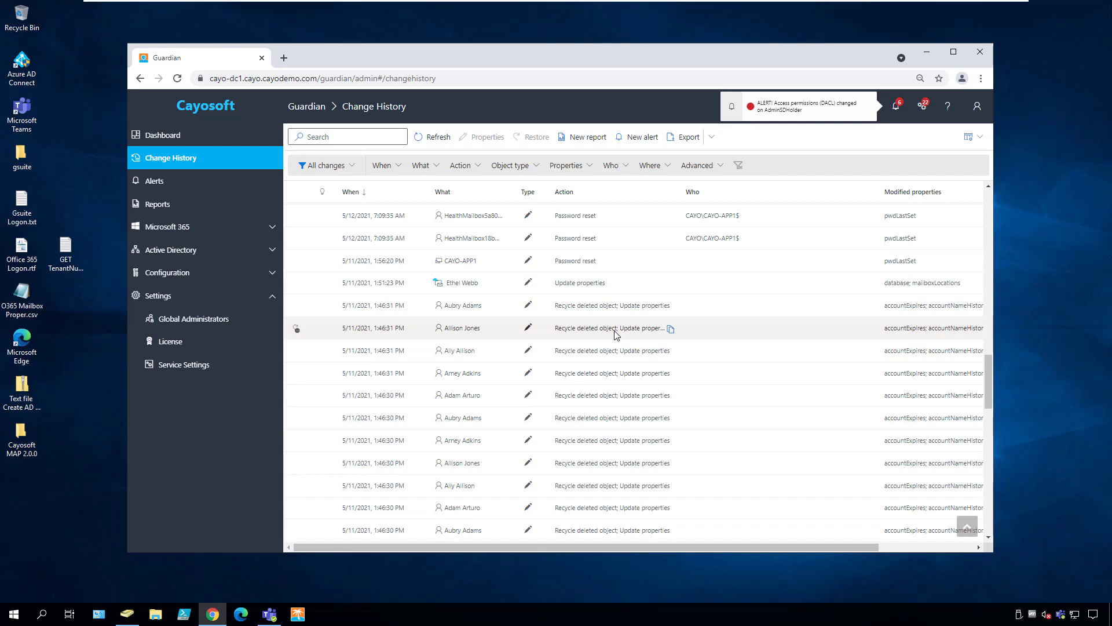
click(897, 106)
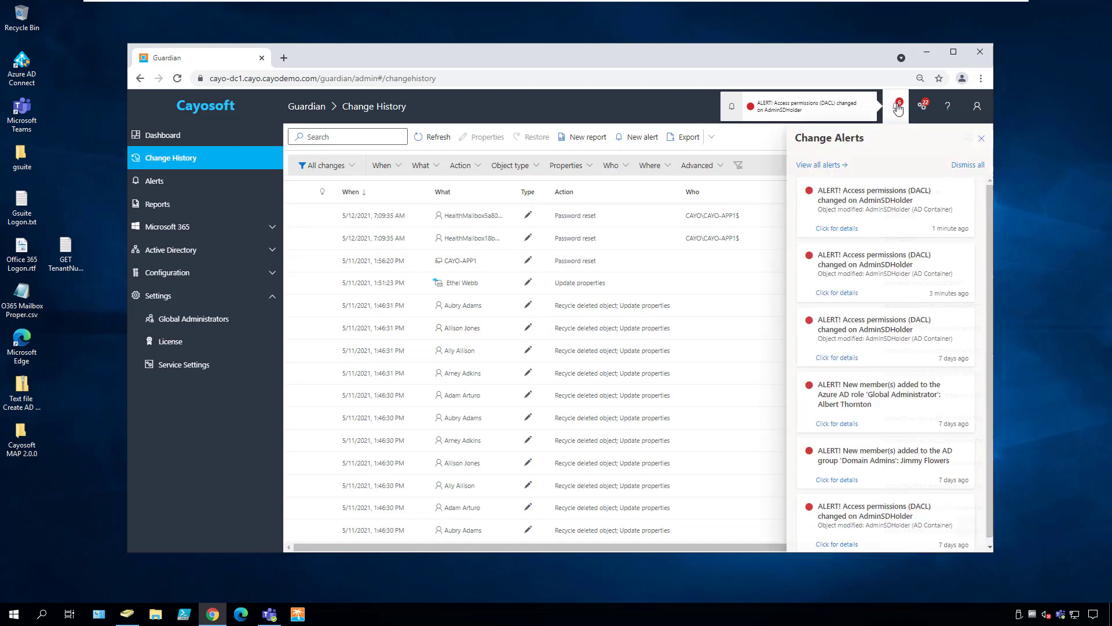
click(897, 107)
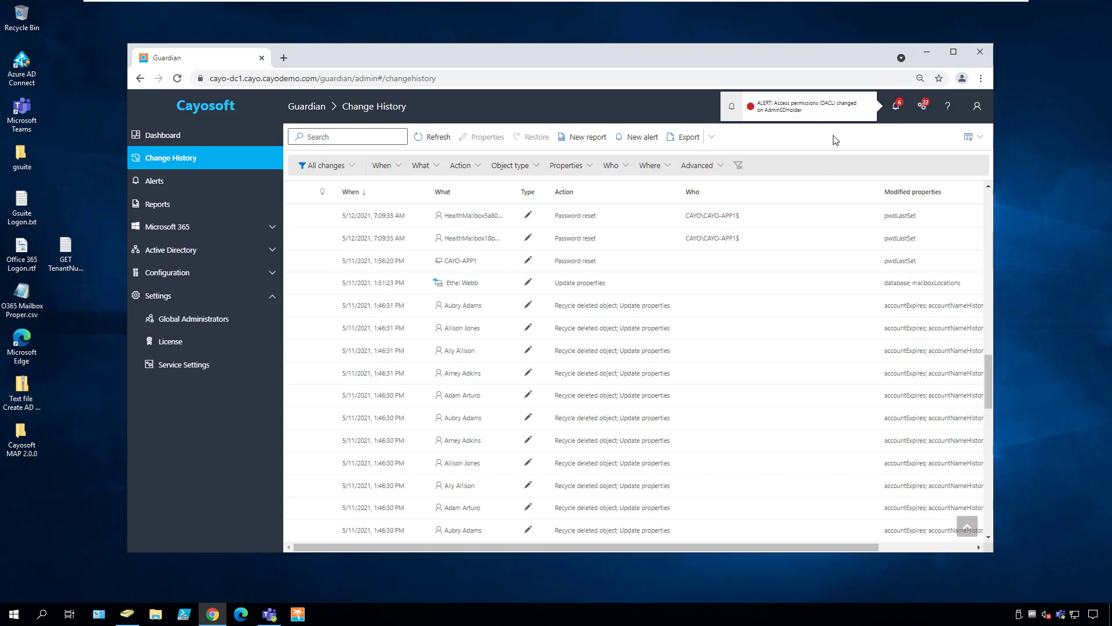